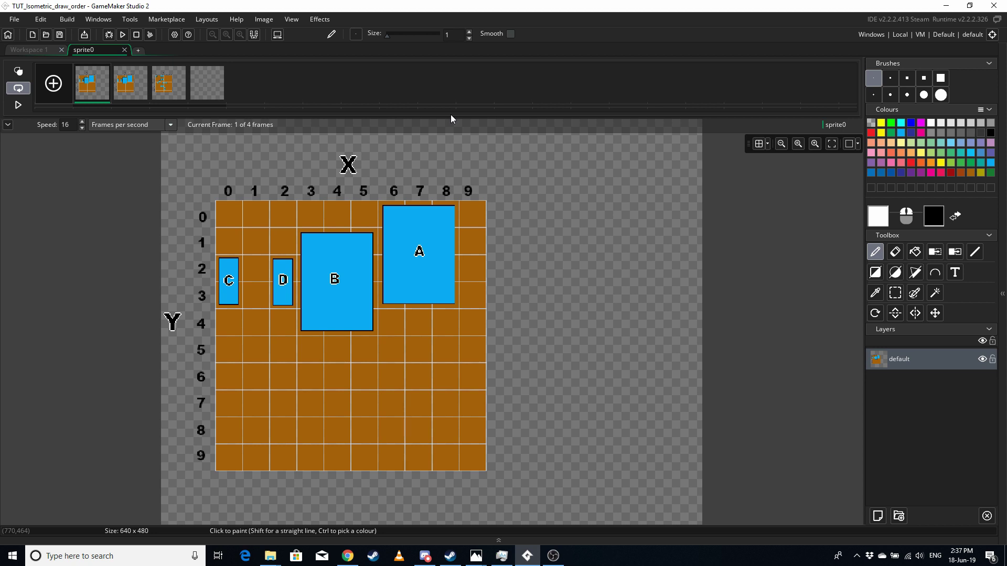
Show frame 3 with Rectangle Select and marquee rows 0 and 1 across columns 0–5.
{"action": "left_click", "coordinate": [176, 80]}
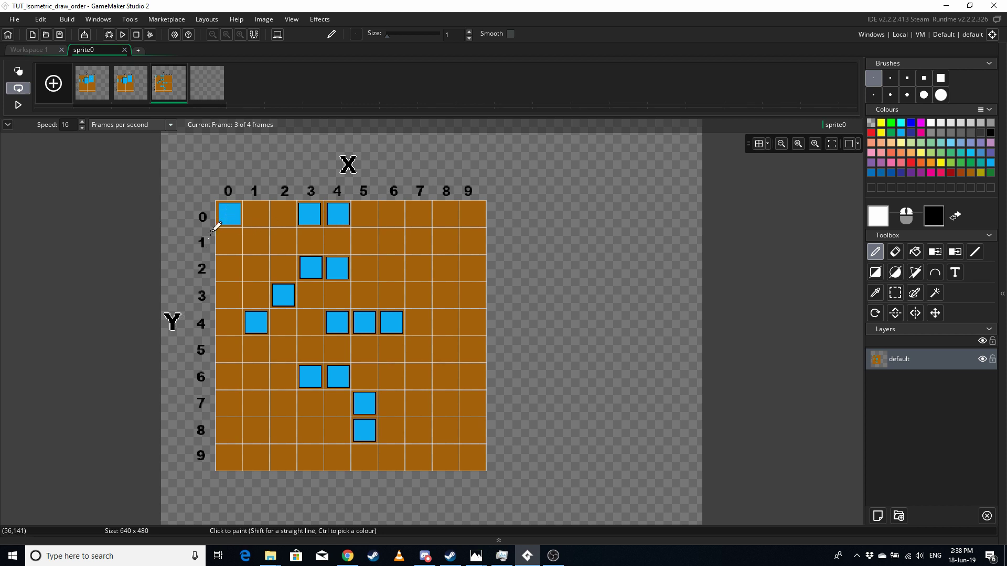
{"action": "left_click", "coordinate": [895, 293]}
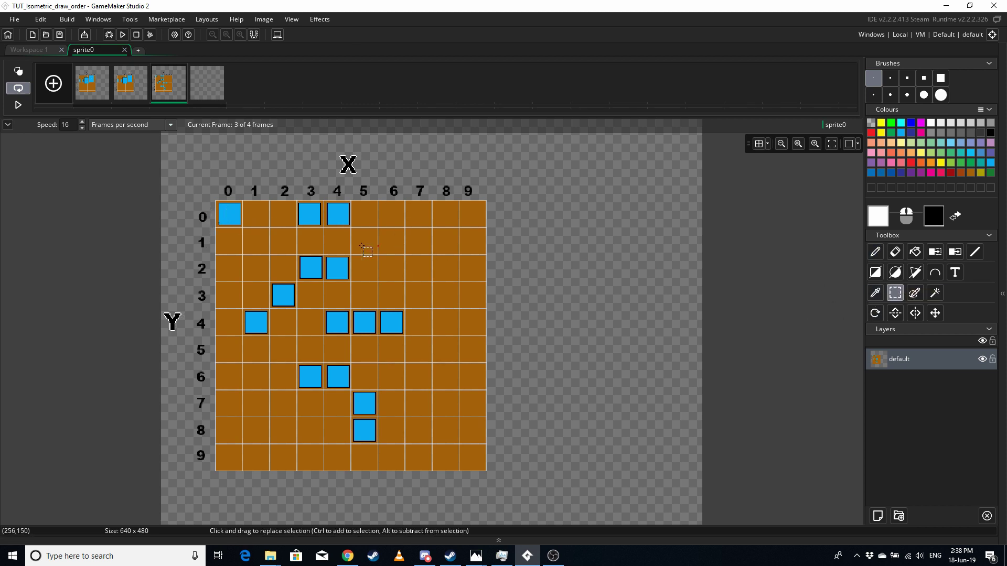
{"action": "left_click_drag", "start_coordinate": [223, 207], "coordinate": [481, 226]}
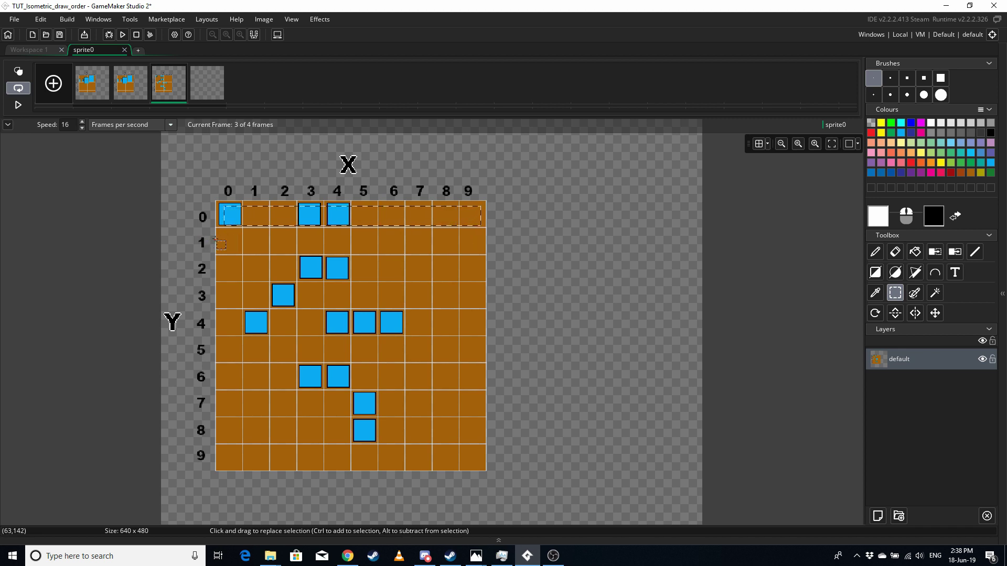
{"action": "left_click_drag", "start_coordinate": [224, 233], "coordinate": [396, 245]}
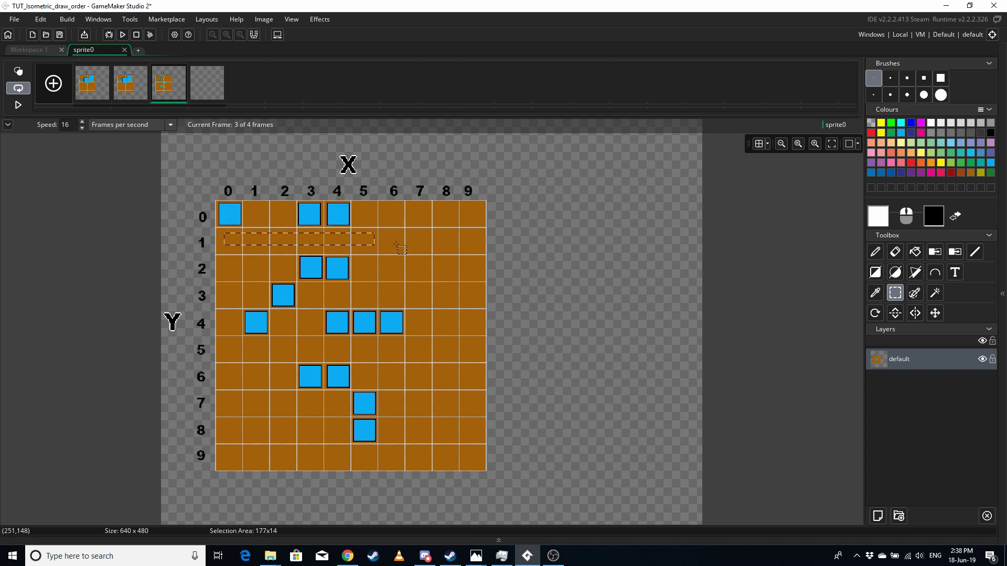
Clear the selection and mark single squares at column 3 and 4 of row 2, then column 2 of row 3.
{"action": "left_click", "coordinate": [228, 212]}
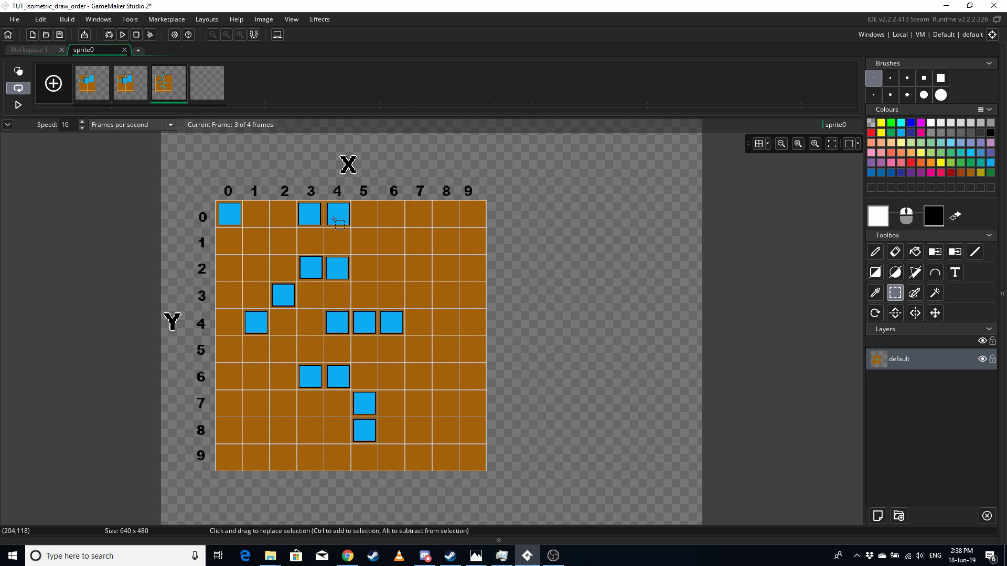
{"action": "left_click", "coordinate": [305, 262]}
{"action": "left_click_drag", "start_coordinate": [334, 260], "coordinate": [342, 275]}
{"action": "left_click_drag", "start_coordinate": [276, 289], "coordinate": [292, 304], "text": "ctrl"}
{"action": "mouse_move", "coordinate": [476, 556]}
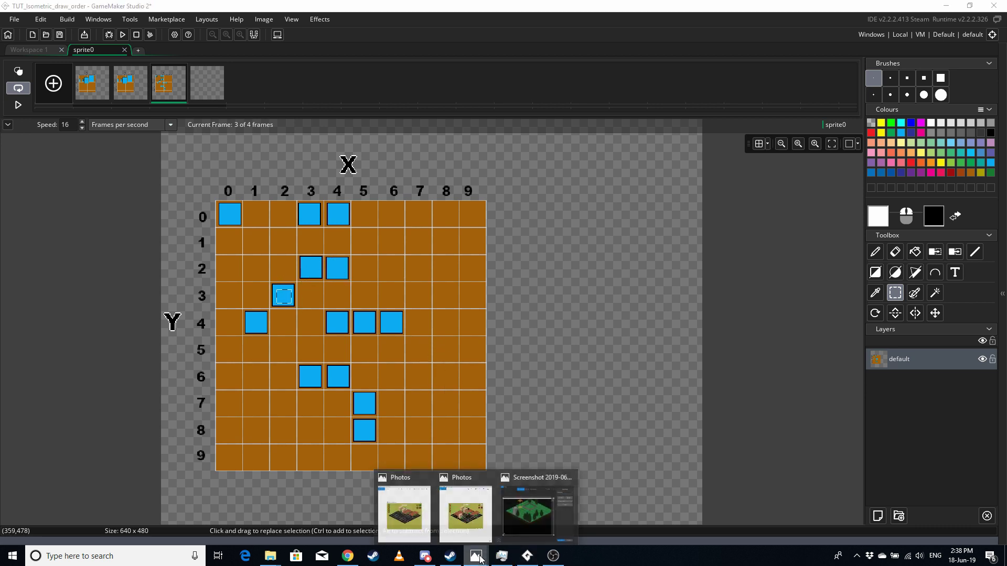
{"action": "left_click", "coordinate": [512, 524]}
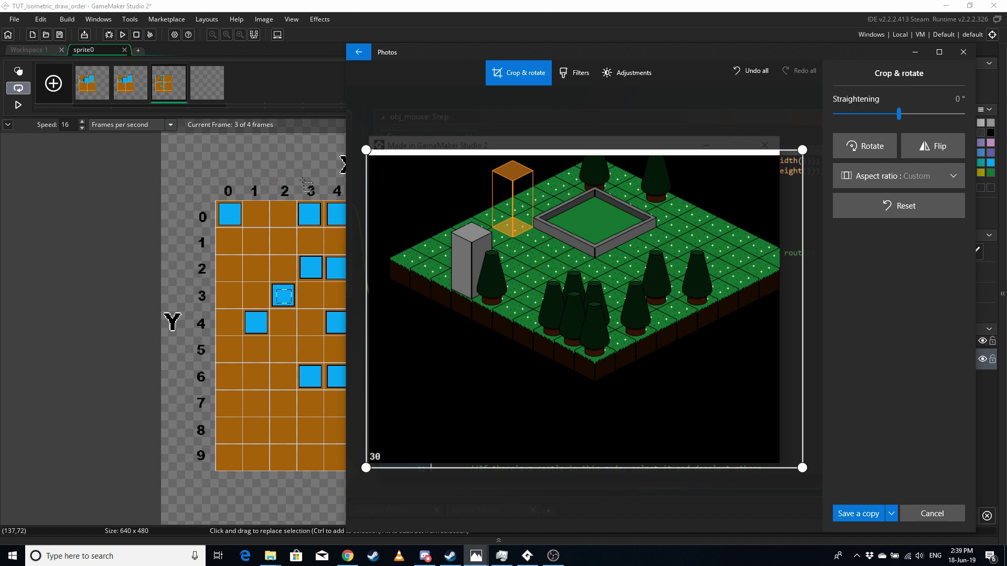
{"action": "left_click", "coordinate": [276, 231]}
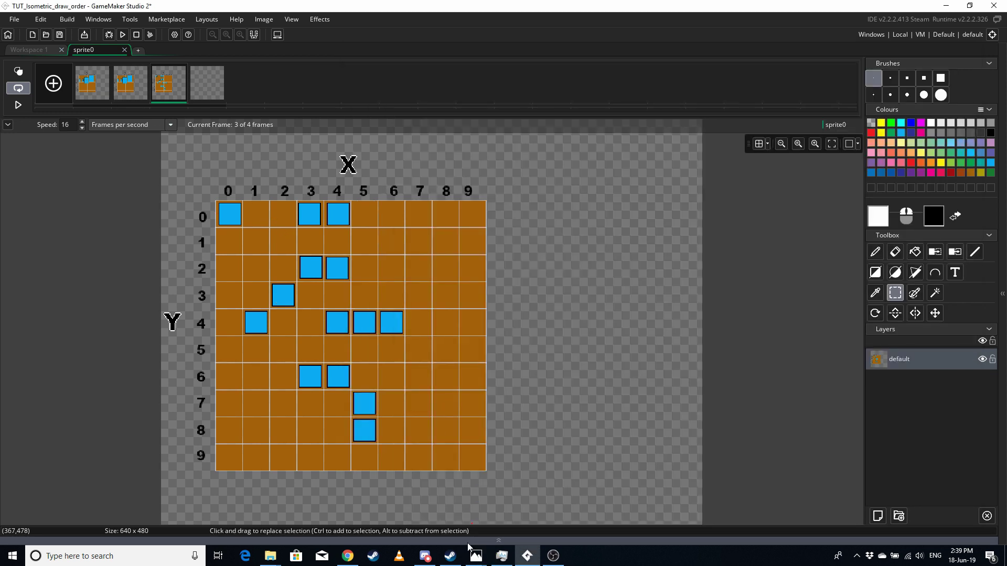
{"action": "mouse_move", "coordinate": [275, 559]}
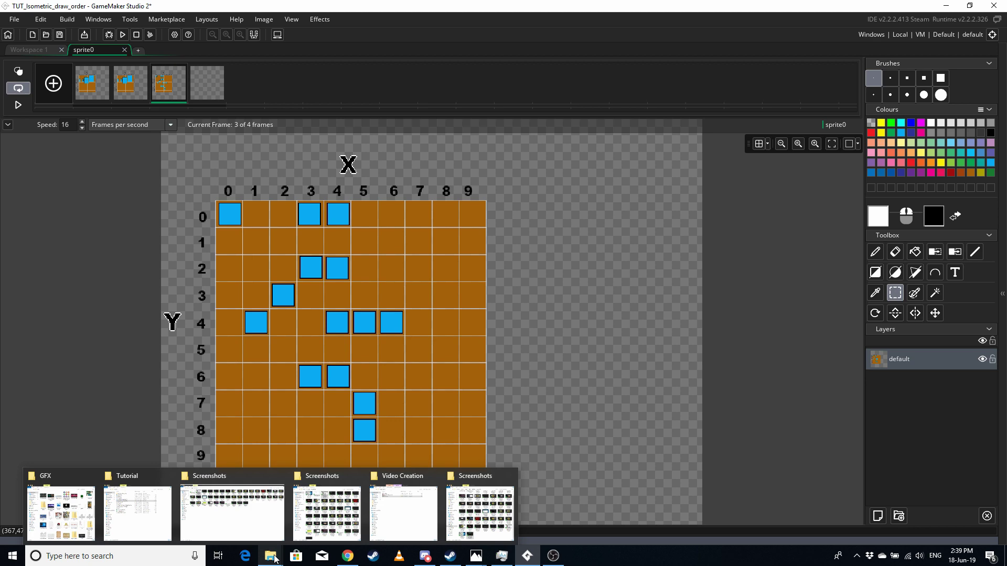
{"action": "mouse_move", "coordinate": [475, 556]}
{"action": "mouse_move", "coordinate": [419, 521]}
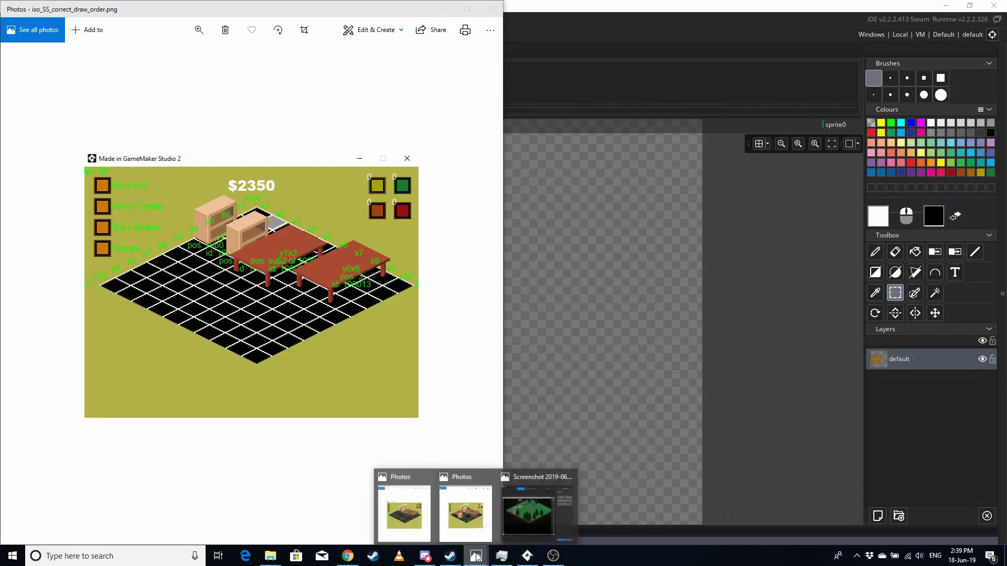
{"action": "left_click", "coordinate": [472, 525]}
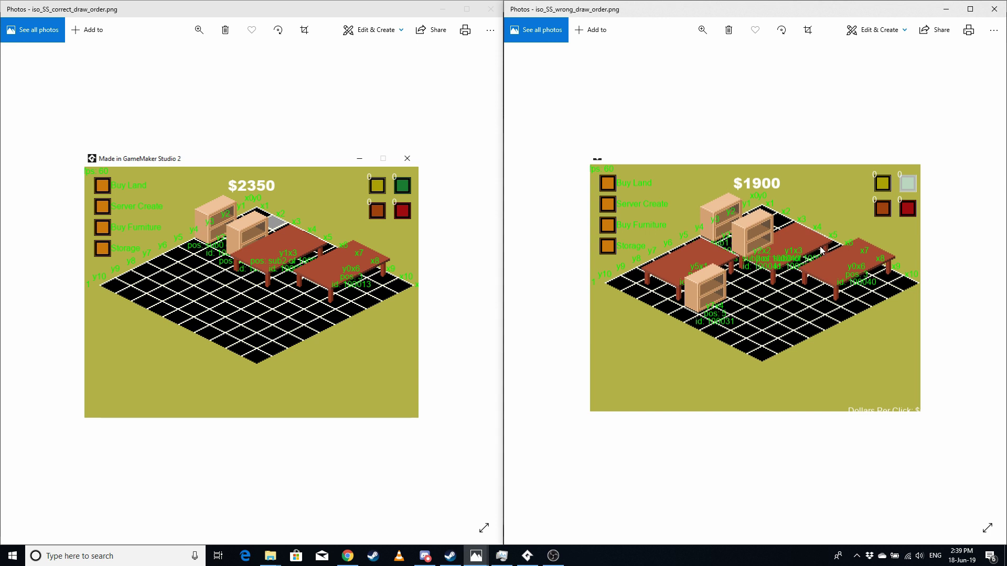
{"action": "left_click", "coordinate": [527, 556]}
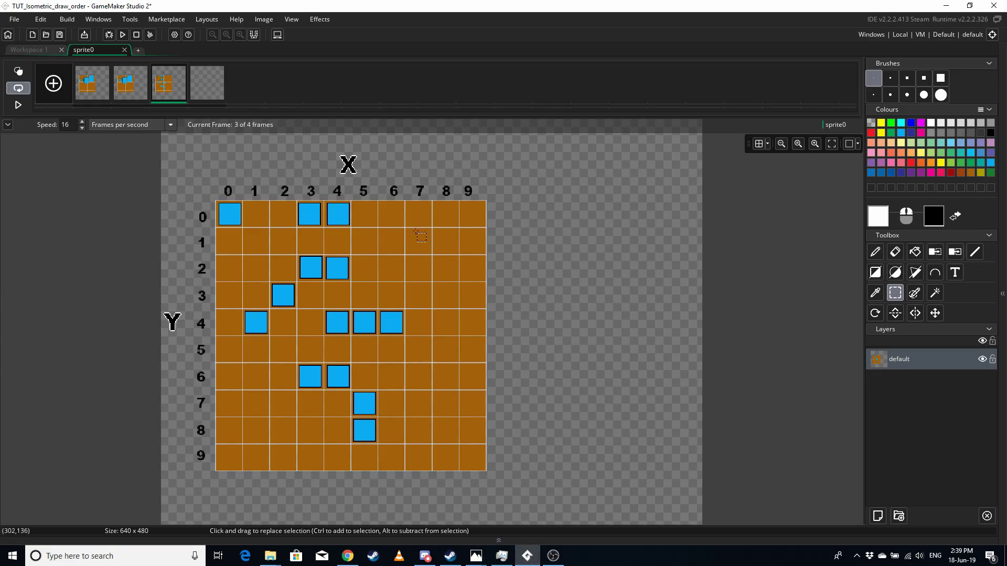
{"action": "left_click_drag", "start_coordinate": [365, 207], "coordinate": [458, 226]}
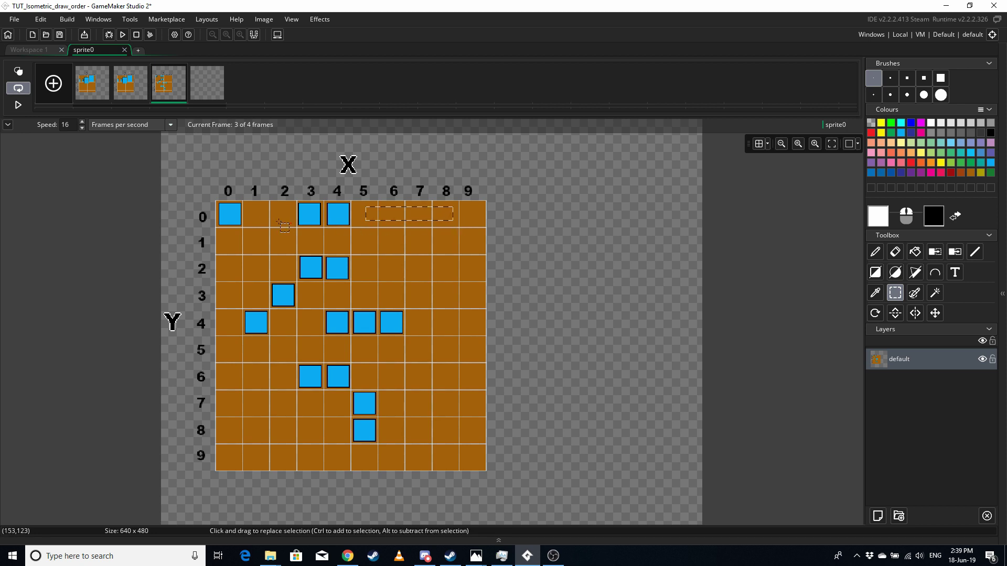
{"action": "left_click", "coordinate": [239, 215]}
{"action": "left_click_drag", "start_coordinate": [365, 206], "coordinate": [455, 219]}
{"action": "left_click_drag", "start_coordinate": [224, 234], "coordinate": [476, 247]}
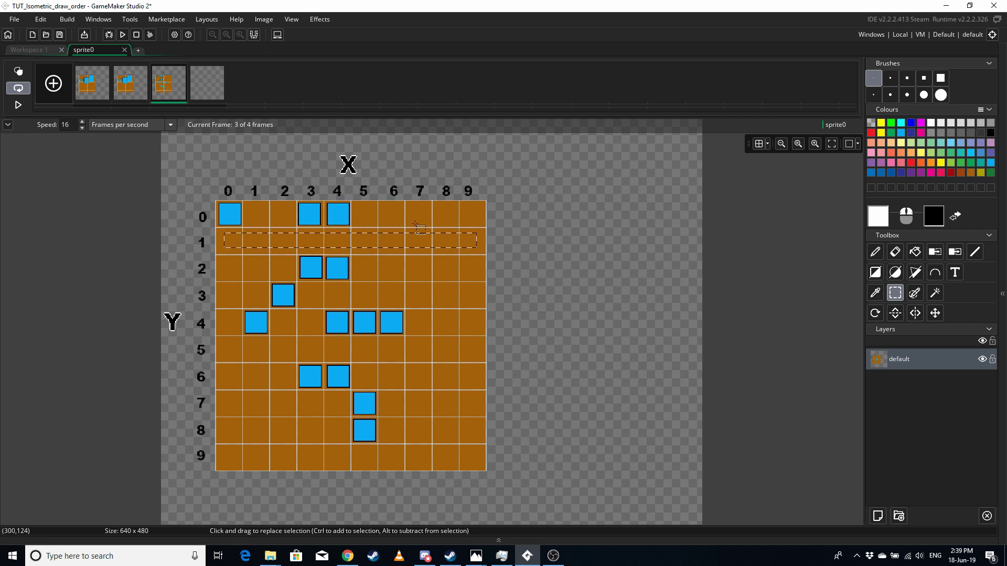
{"action": "left_click_drag", "start_coordinate": [388, 210], "coordinate": [402, 304]}
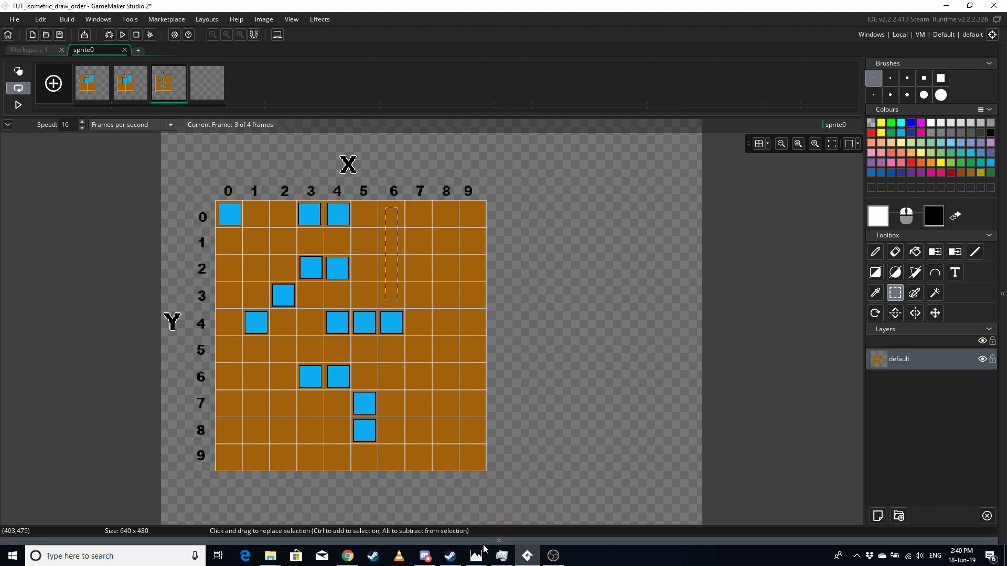
{"action": "mouse_move", "coordinate": [477, 553]}
{"action": "left_click", "coordinate": [479, 518]}
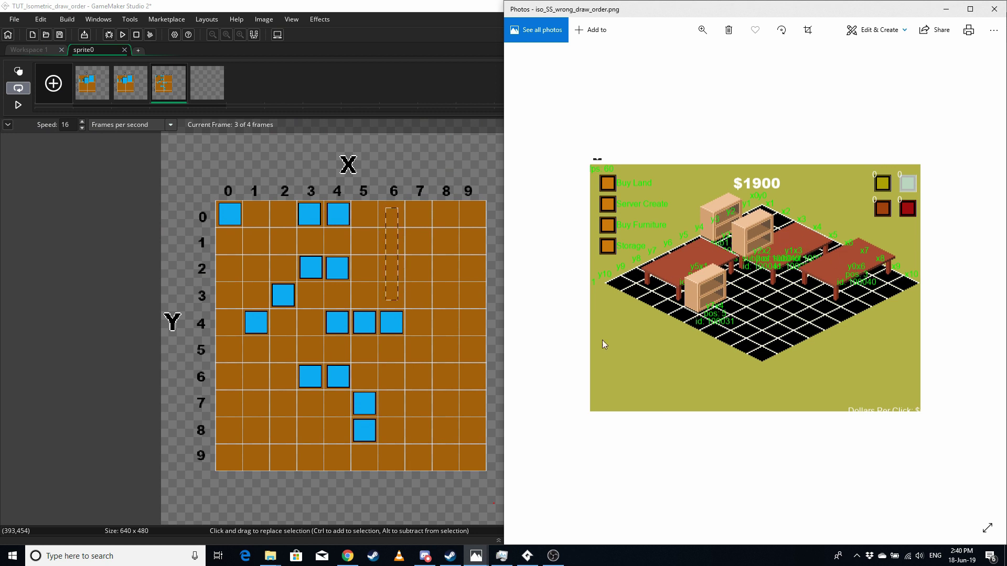
Show frame 1, clear the selection, and marquee row 0 (columns 0–5) and row 1 (columns 0–2).
{"action": "left_click", "coordinate": [92, 89]}
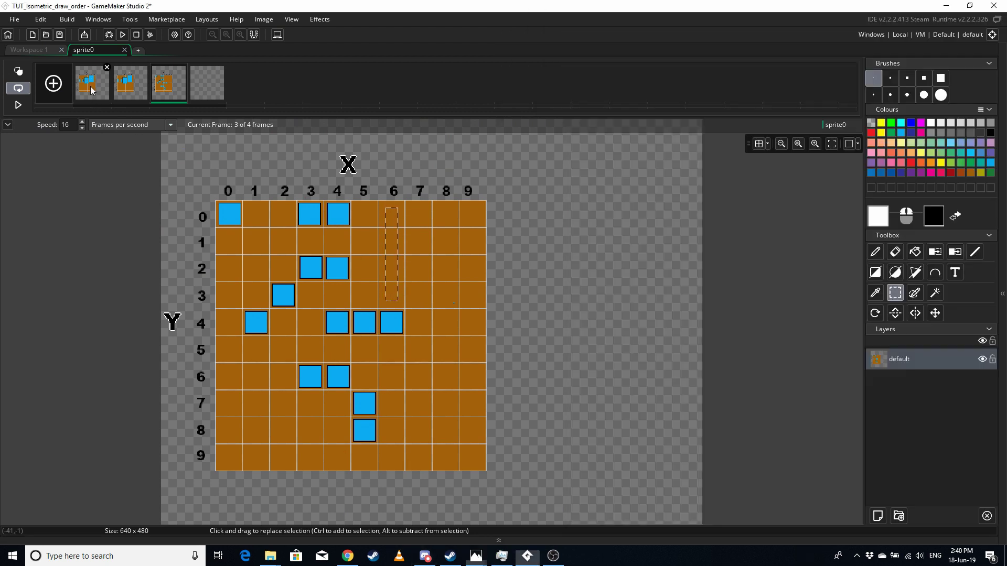
{"action": "left_click", "coordinate": [437, 244]}
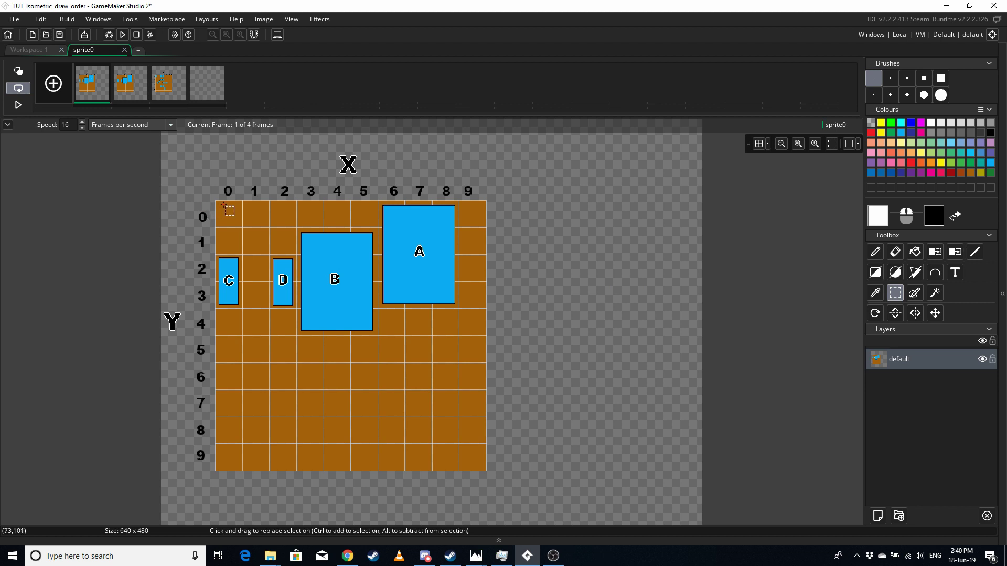
{"action": "left_click_drag", "start_coordinate": [226, 204], "coordinate": [464, 314]}
{"action": "left_click_drag", "start_coordinate": [219, 235], "coordinate": [364, 322]}
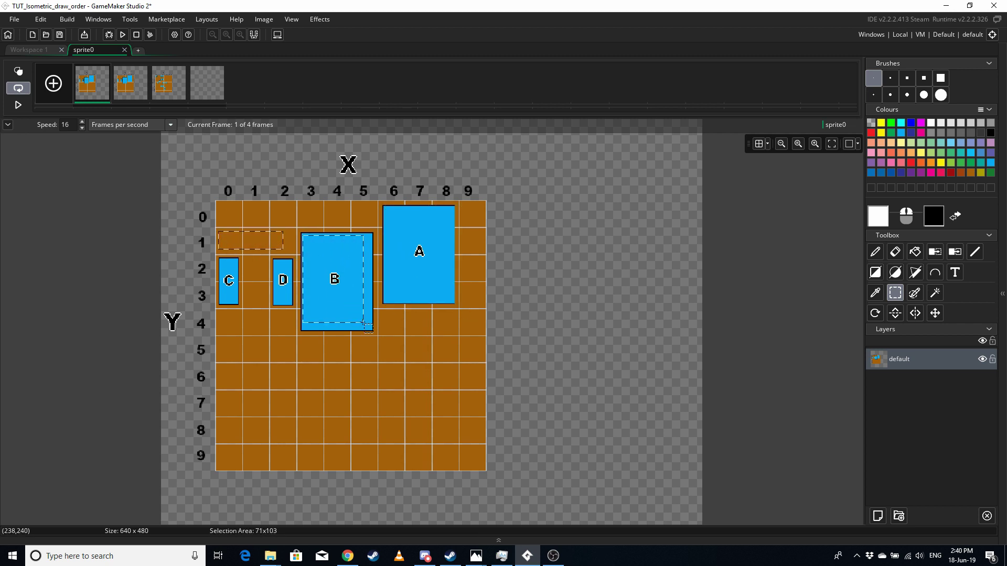
Outline furniture blocks B, C and D in turn with selection marquees.
{"action": "left_click_drag", "start_coordinate": [424, 255], "coordinate": [425, 255]}
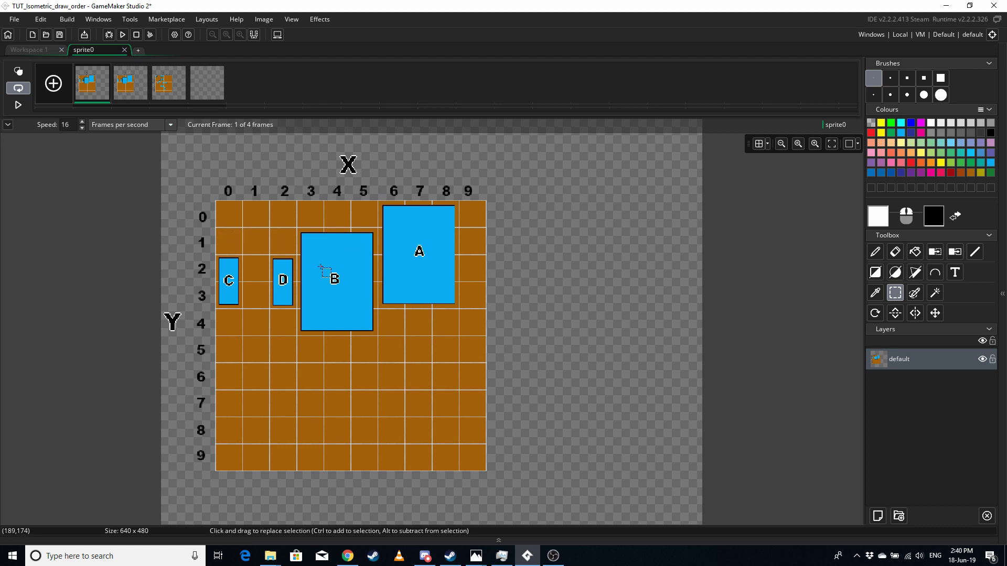
{"action": "left_click", "coordinate": [322, 268]}
{"action": "left_click", "coordinate": [425, 273]}
{"action": "left_click", "coordinate": [208, 269]}
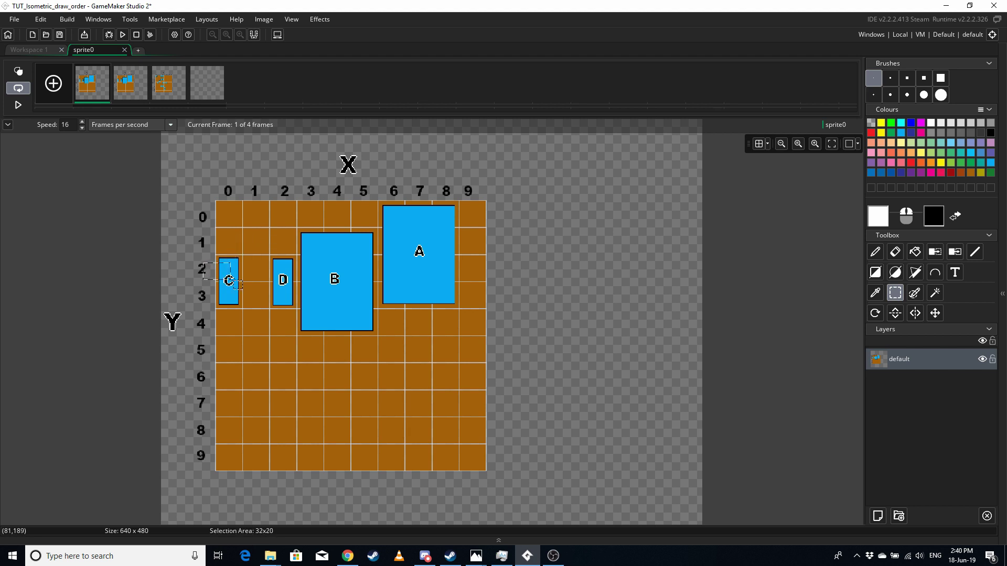
{"action": "left_click", "coordinate": [246, 282]}
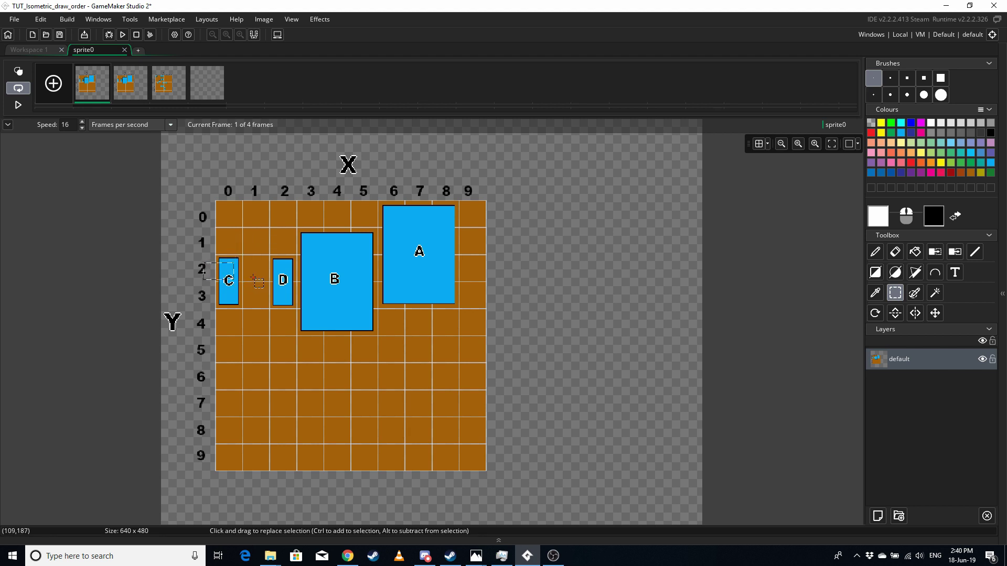
{"action": "left_click", "coordinate": [225, 266]}
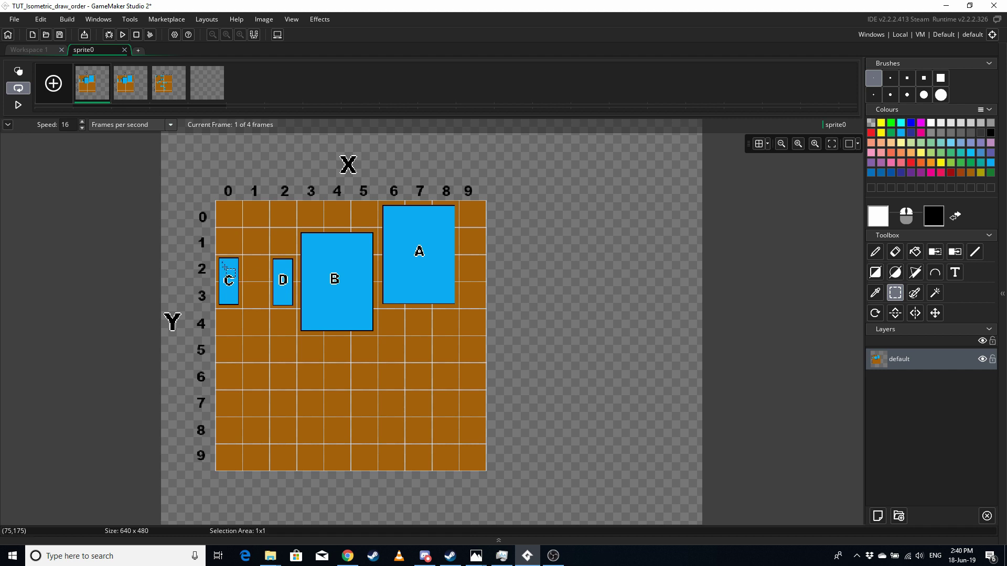
{"action": "left_click", "coordinate": [333, 261]}
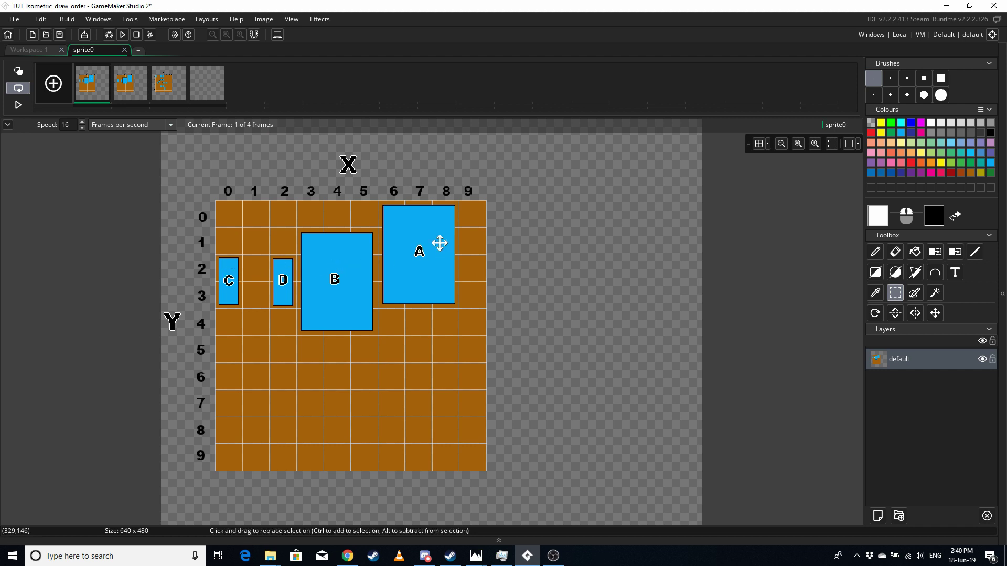
{"action": "left_click_drag", "start_coordinate": [273, 260], "coordinate": [292, 302]}
{"action": "left_click_drag", "start_coordinate": [273, 257], "coordinate": [297, 312]}
{"action": "left_click", "coordinate": [223, 264]}
{"action": "left_click_drag", "start_coordinate": [220, 258], "coordinate": [298, 280]}
{"action": "left_click", "coordinate": [329, 373]}
{"action": "left_click", "coordinate": [254, 212]}
{"action": "left_click", "coordinate": [249, 446]}
{"action": "left_click_drag", "start_coordinate": [281, 207], "coordinate": [285, 450]}
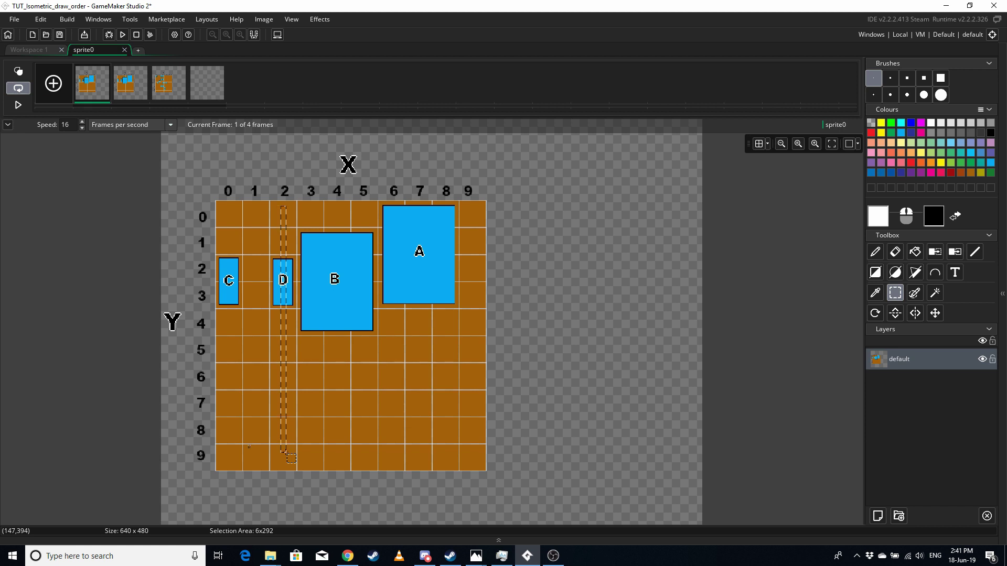
{"action": "left_click_drag", "start_coordinate": [225, 341], "coordinate": [318, 357]}
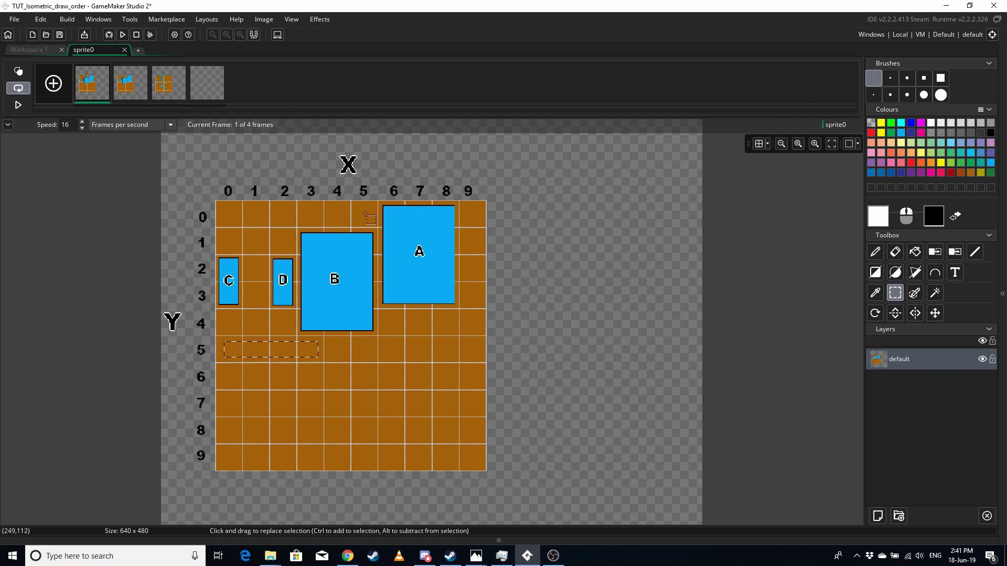
{"action": "left_click_drag", "start_coordinate": [219, 205], "coordinate": [479, 221]}
{"action": "left_click_drag", "start_coordinate": [384, 206], "coordinate": [462, 311]}
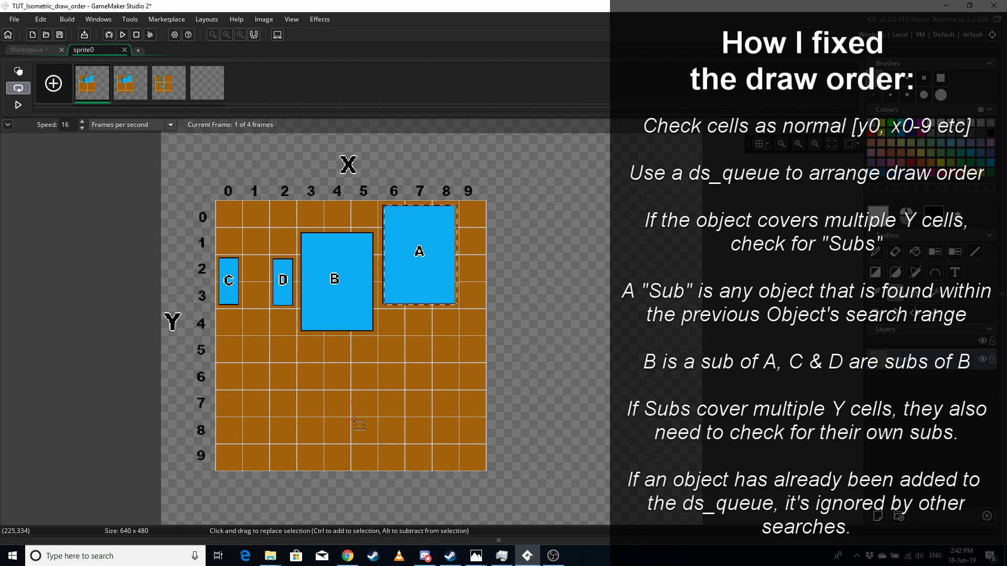
Bring the DS Queues manual page listing the ds_queue functions to the front in Chrome.
{"action": "left_click", "coordinate": [348, 556]}
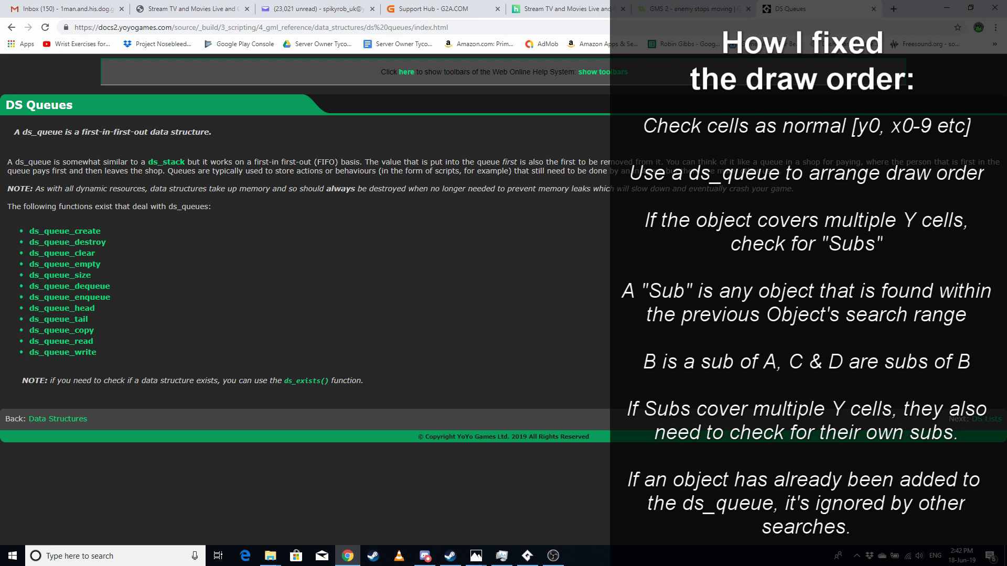
Return to the frame 1 grid and mark block A's search range down to row 3.
{"action": "key", "text": "alt+Tab"}
{"action": "left_click_drag", "start_coordinate": [374, 206], "coordinate": [226, 307]}
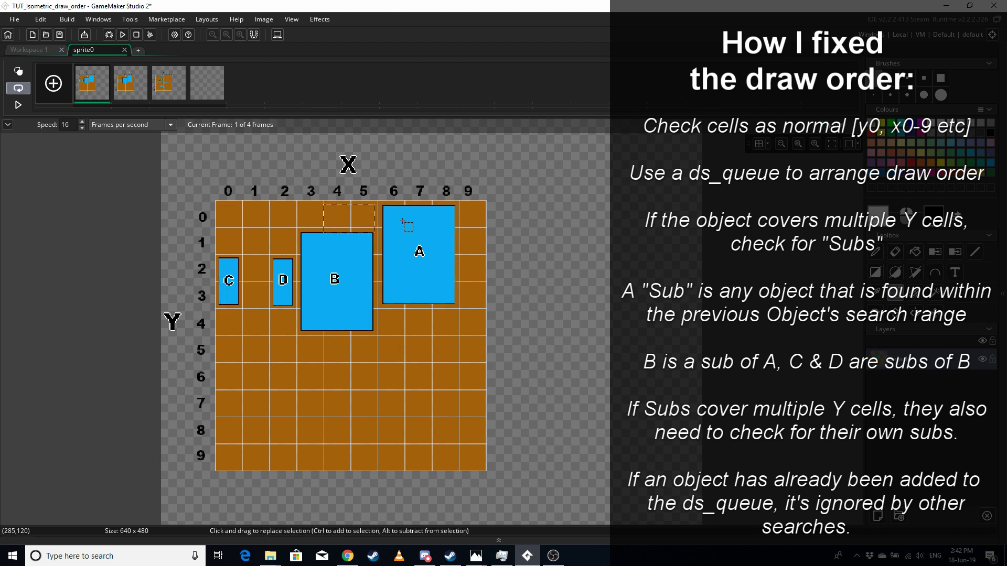
{"action": "left_click_drag", "start_coordinate": [389, 212], "coordinate": [447, 304]}
{"action": "left_click_drag", "start_coordinate": [373, 208], "coordinate": [228, 299]}
{"action": "left_click", "coordinate": [227, 299]}
{"action": "left_click_drag", "start_coordinate": [373, 208], "coordinate": [228, 304]}
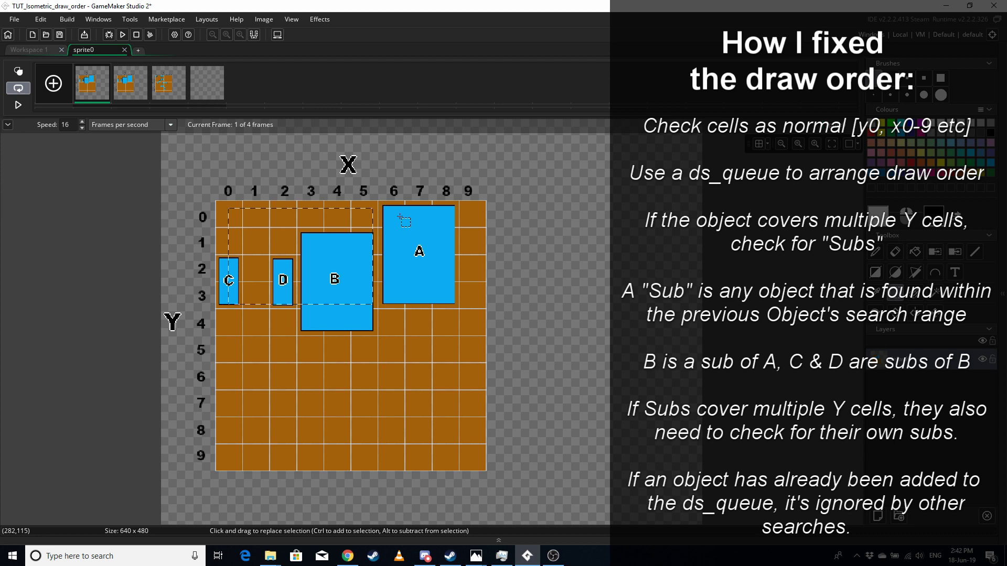
{"action": "left_click_drag", "start_coordinate": [396, 214], "coordinate": [226, 309]}
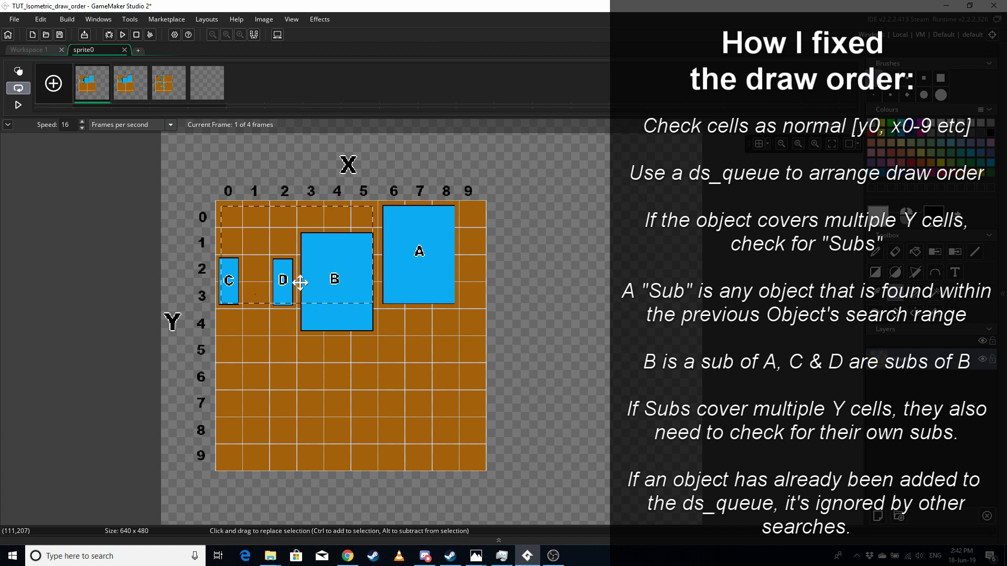
{"action": "left_click", "coordinate": [431, 240]}
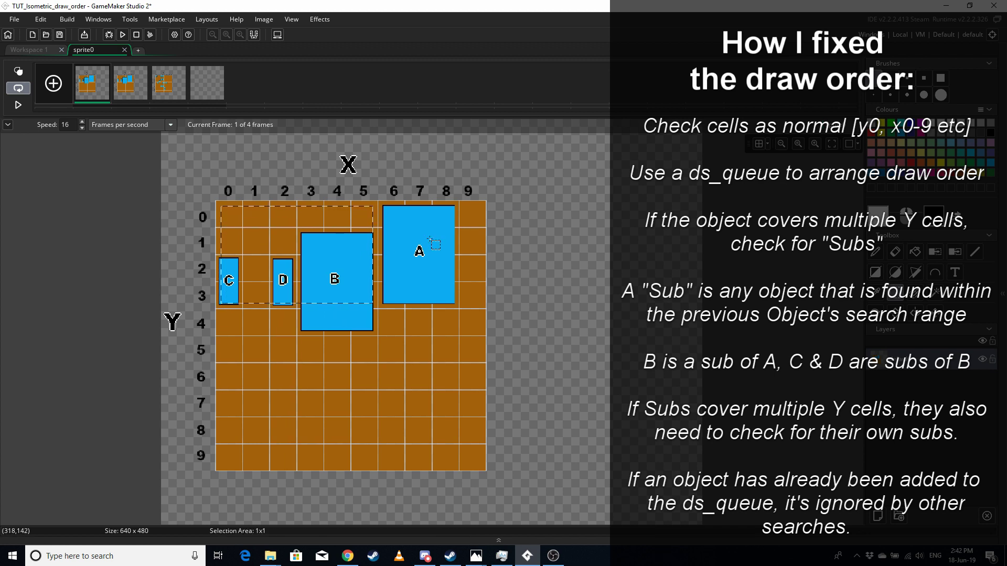
{"action": "left_click", "coordinate": [223, 204]}
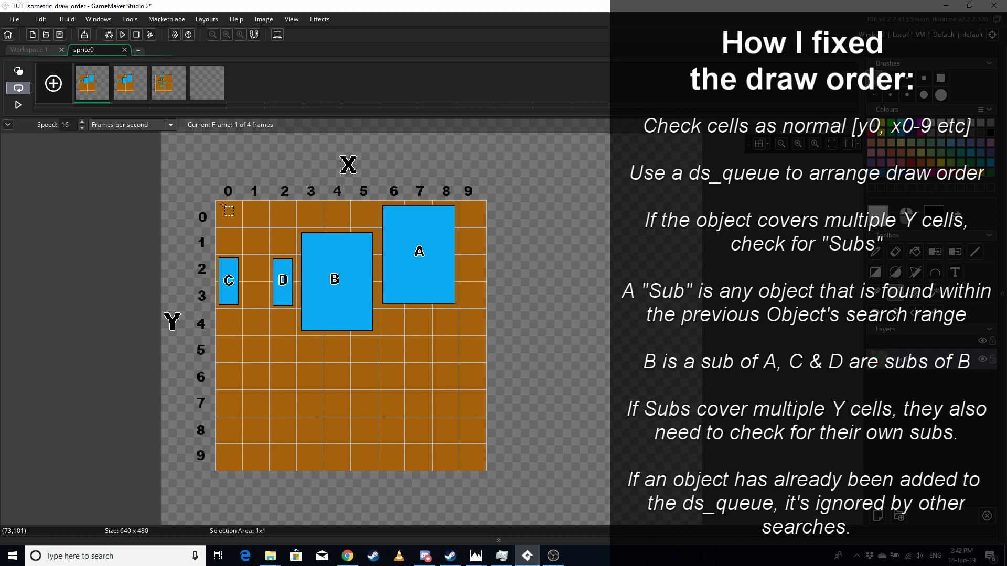
{"action": "left_click_drag", "start_coordinate": [225, 205], "coordinate": [365, 216]}
{"action": "left_click_drag", "start_coordinate": [224, 233], "coordinate": [326, 245]}
{"action": "left_click", "coordinate": [309, 240]}
{"action": "left_click_drag", "start_coordinate": [308, 239], "coordinate": [365, 321]}
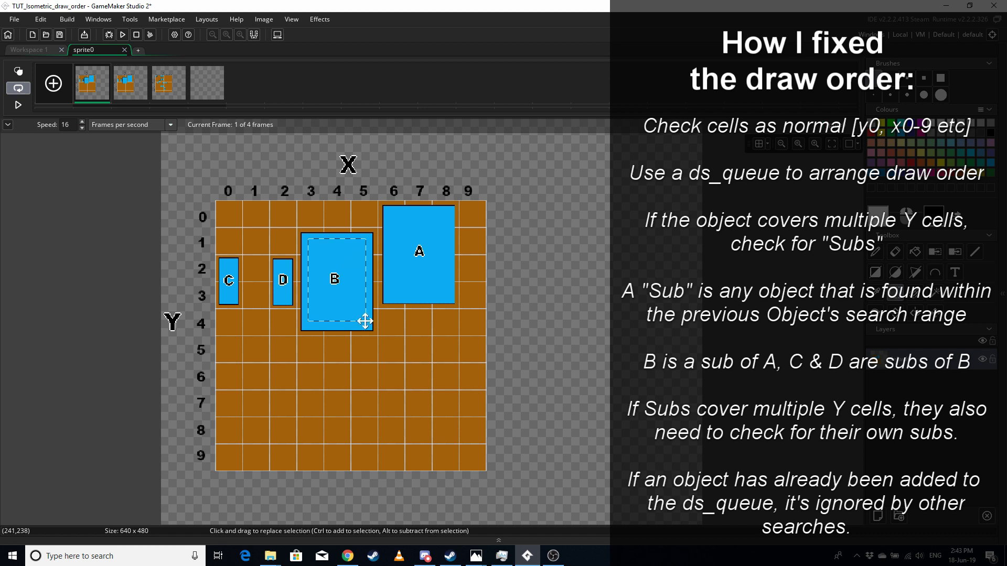
{"action": "left_click_drag", "start_coordinate": [292, 233], "coordinate": [219, 332]}
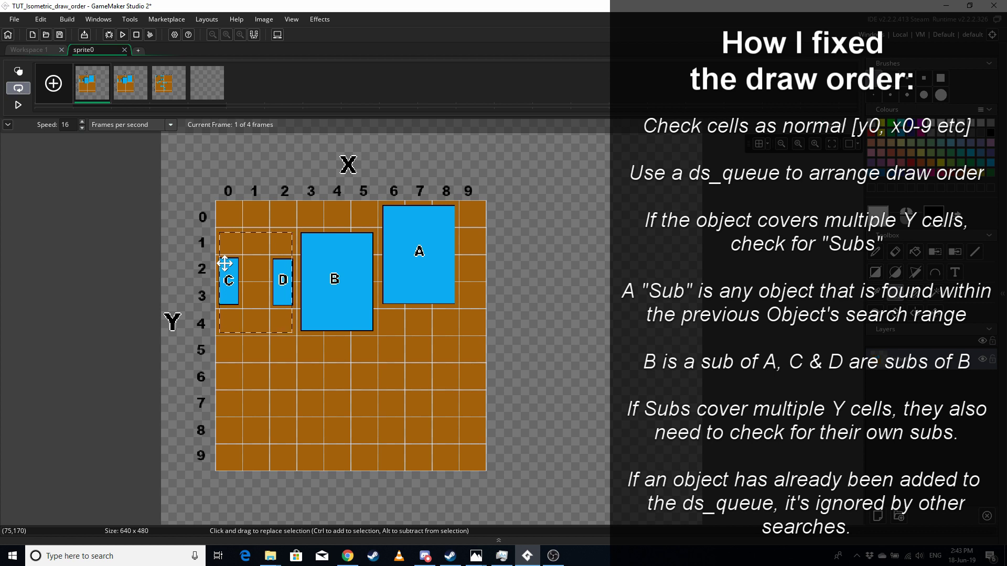
{"action": "left_click_drag", "start_coordinate": [205, 257], "coordinate": [166, 330]}
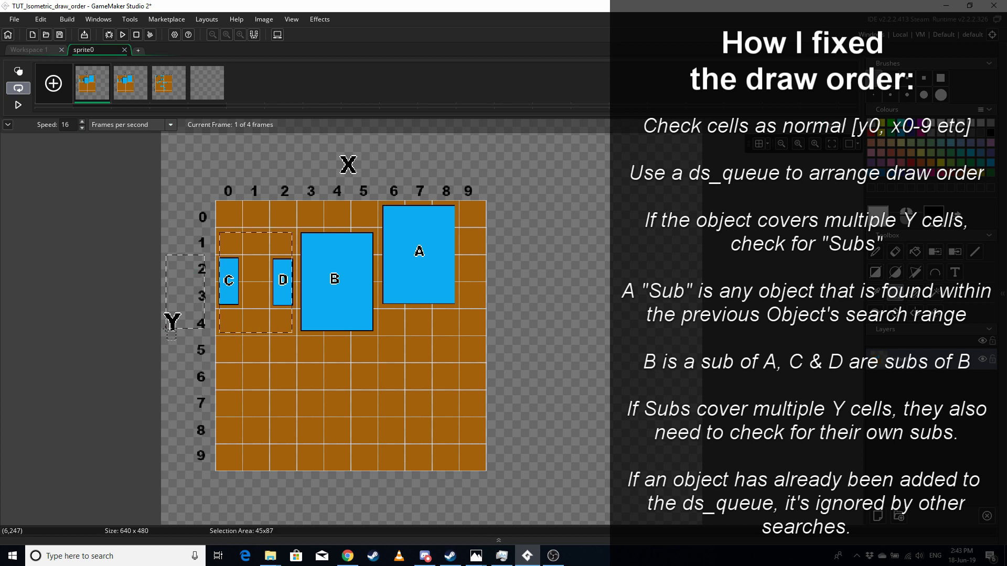
{"action": "left_click", "coordinate": [169, 328]}
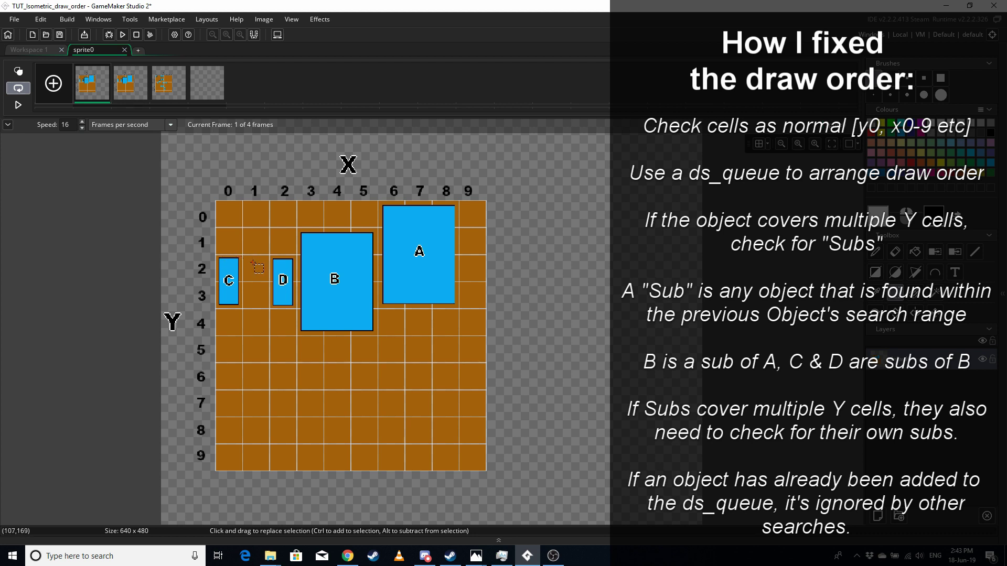
{"action": "left_click", "coordinate": [253, 262]}
{"action": "left_click_drag", "start_coordinate": [274, 259], "coordinate": [259, 282]}
{"action": "left_click_drag", "start_coordinate": [218, 256], "coordinate": [265, 303]}
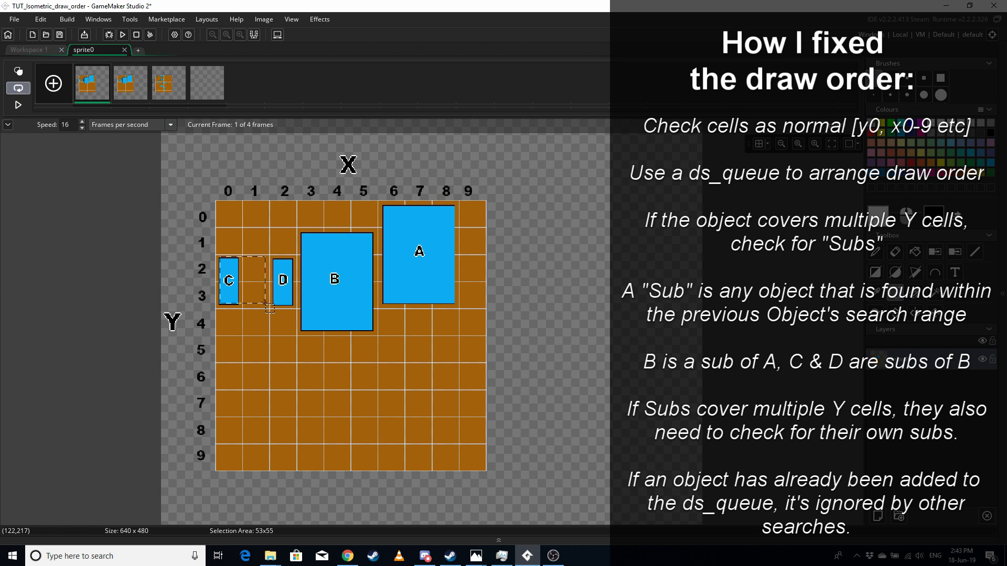
{"action": "left_click_drag", "start_coordinate": [285, 261], "coordinate": [273, 292]}
{"action": "left_click_drag", "start_coordinate": [261, 256], "coordinate": [248, 276]}
{"action": "left_click", "coordinate": [282, 268]}
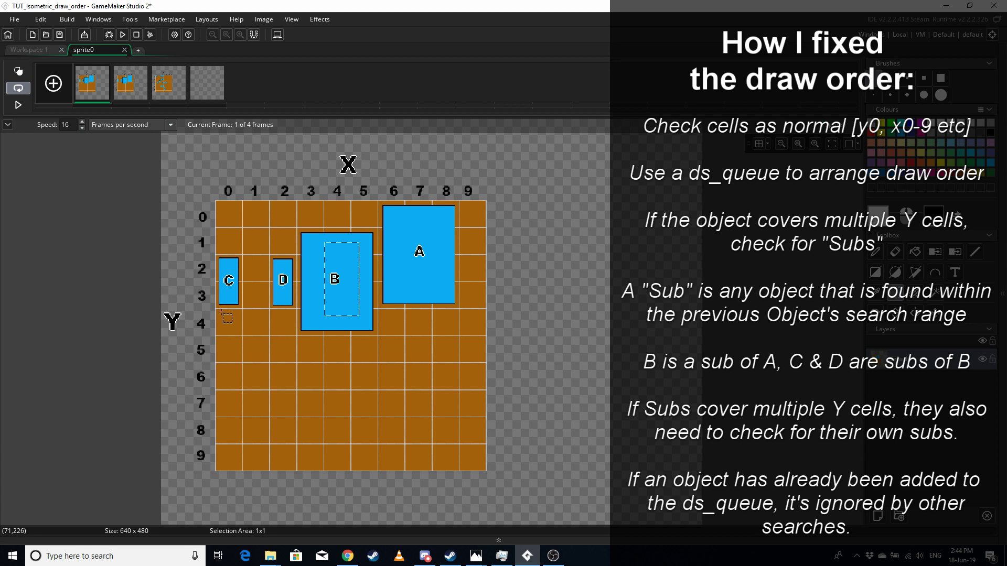
{"action": "left_click_drag", "start_coordinate": [221, 310], "coordinate": [284, 329]}
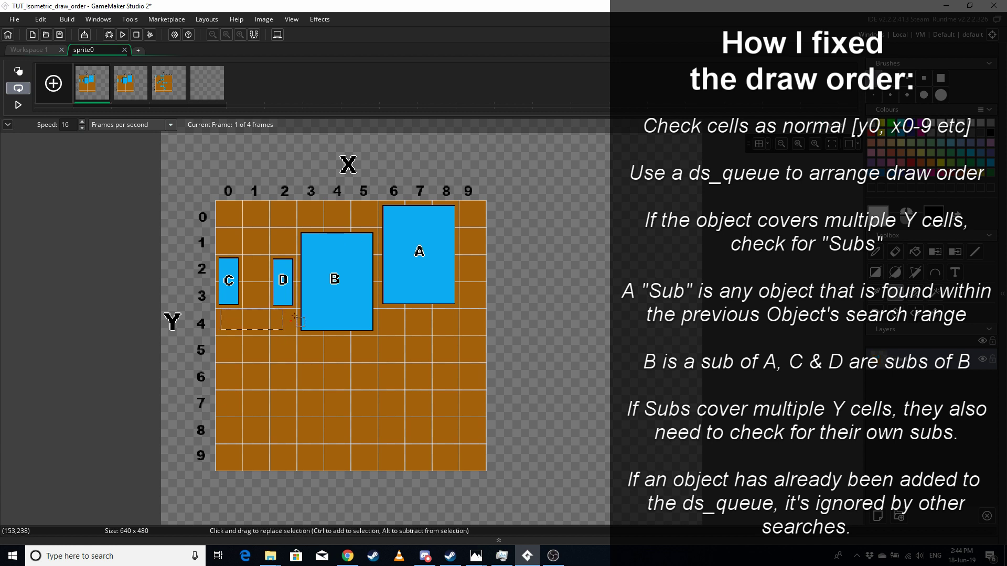
{"action": "left_click_drag", "start_coordinate": [310, 250], "coordinate": [357, 322]}
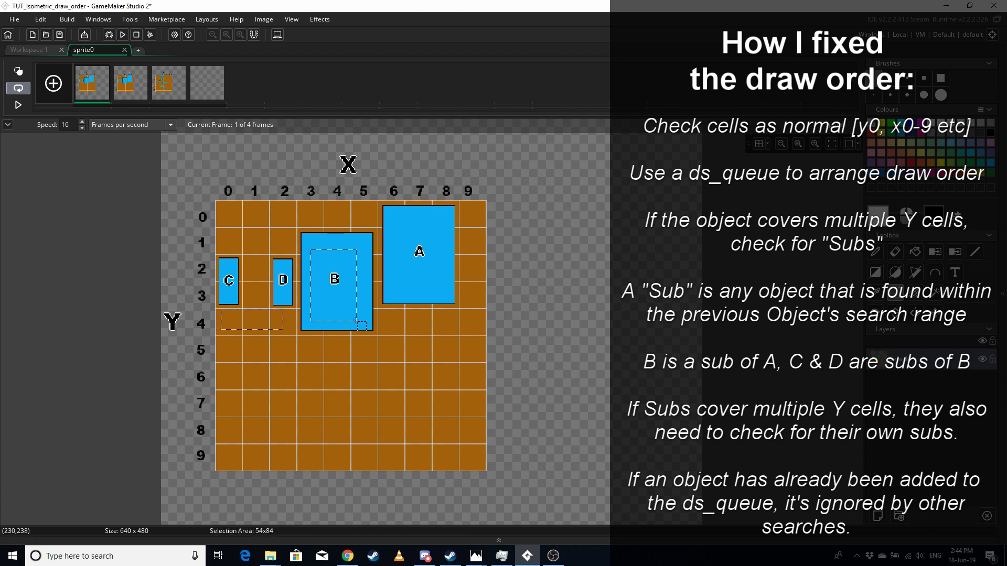
{"action": "left_click_drag", "start_coordinate": [398, 210], "coordinate": [424, 296]}
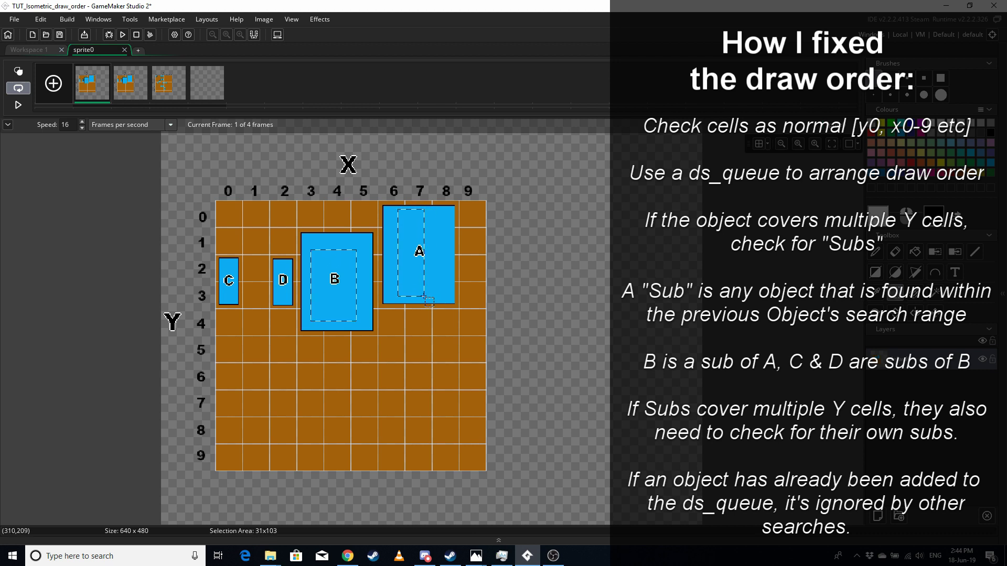
{"action": "left_click_drag", "start_coordinate": [309, 239], "coordinate": [356, 320]}
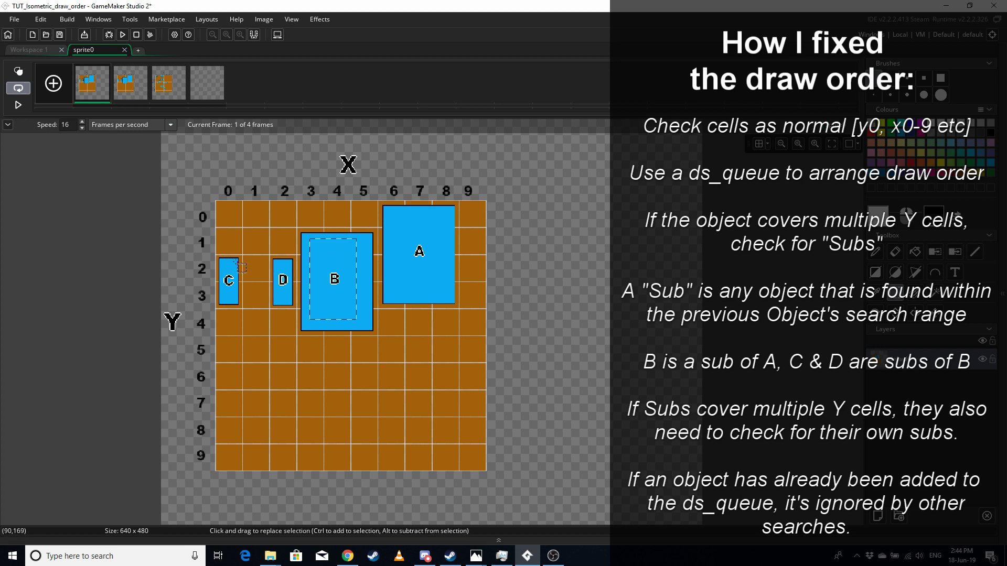
{"action": "left_click_drag", "start_coordinate": [225, 260], "coordinate": [292, 276]}
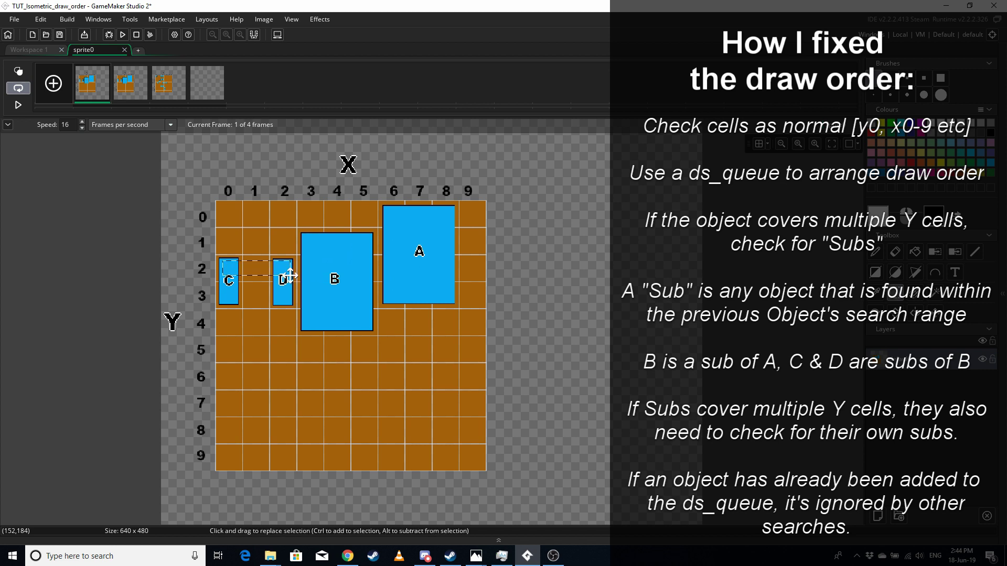
{"action": "left_click_drag", "start_coordinate": [222, 290], "coordinate": [295, 305]}
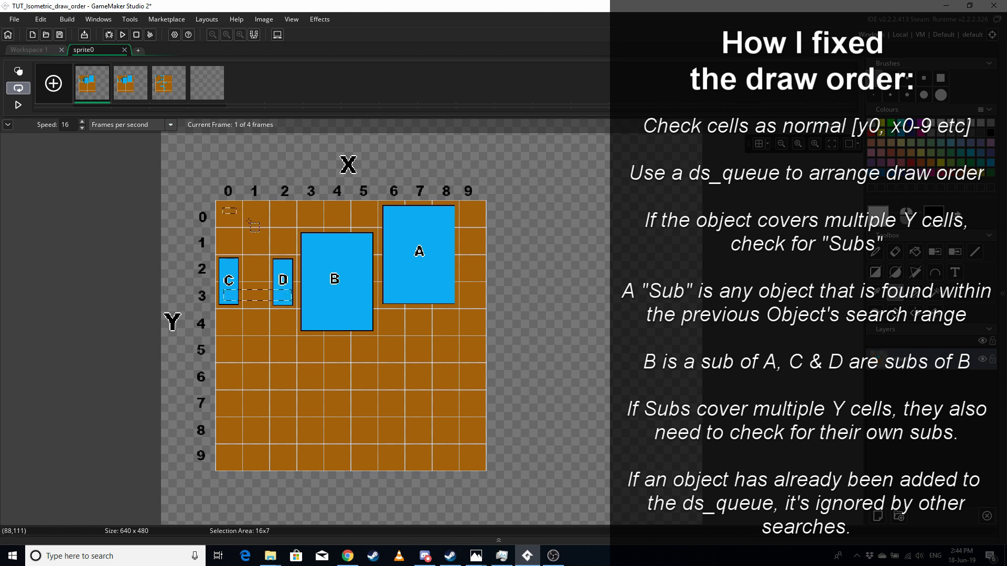
{"action": "left_click_drag", "start_coordinate": [222, 208], "coordinate": [377, 294]}
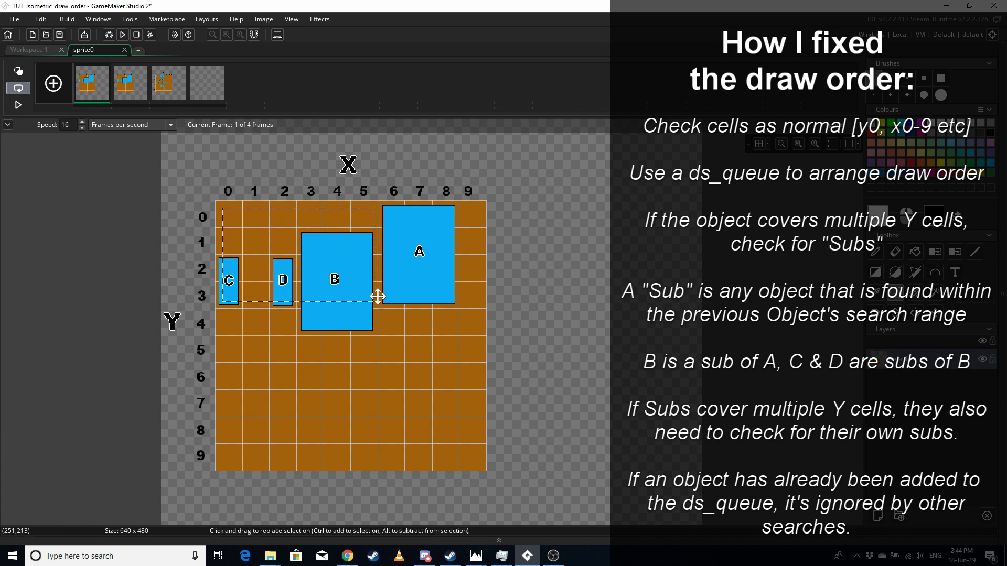
{"action": "left_click_drag", "start_coordinate": [406, 230], "coordinate": [435, 272]}
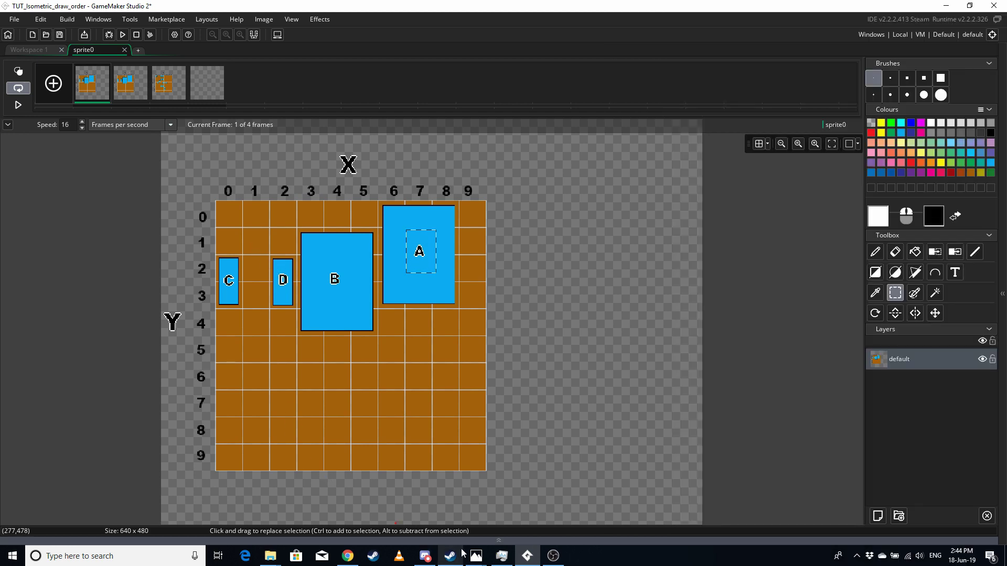
{"action": "mouse_move", "coordinate": [476, 556]}
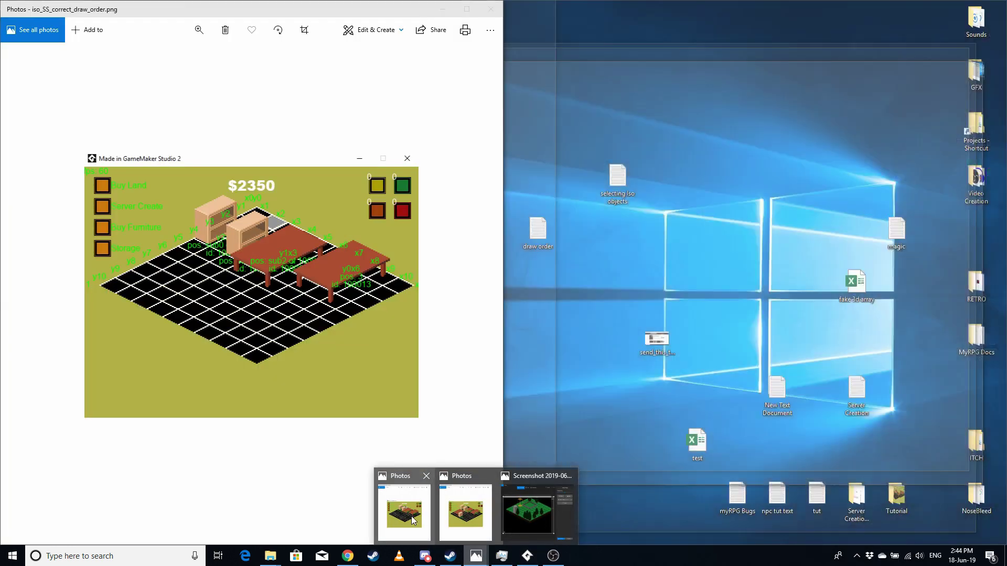
Bring up iso_SS_correct_draw_order.png in Photos.
{"action": "left_click", "coordinate": [412, 521]}
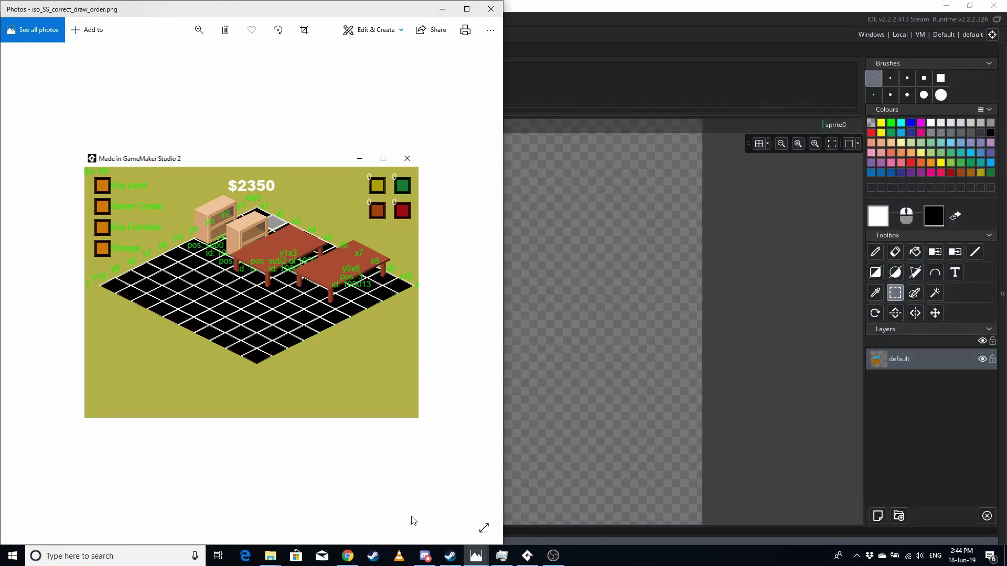